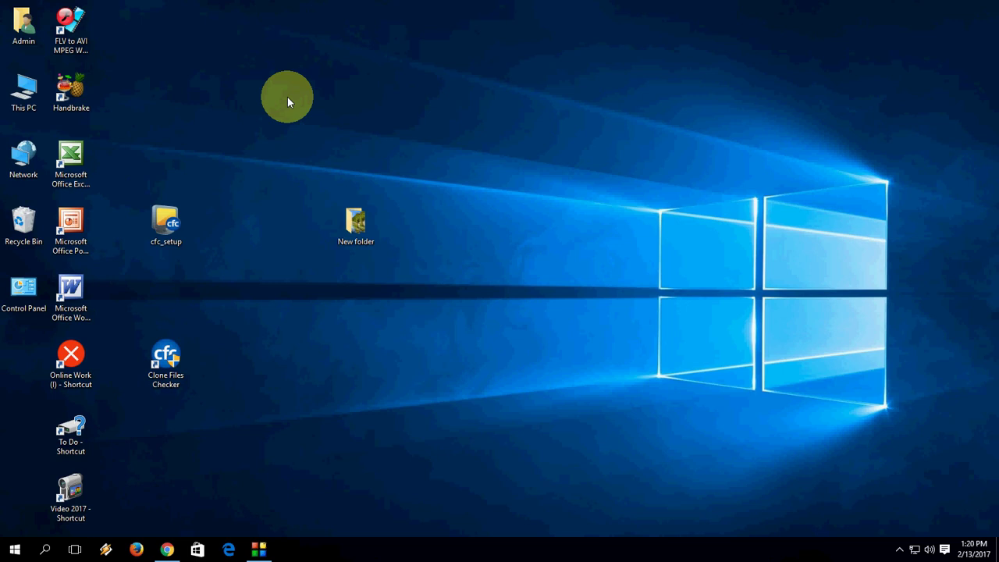
# Switch to Chrome and view the official Clone Files Checker site's download offer, opening it from the Google results in a new tab.
pyautogui.click(167, 546)
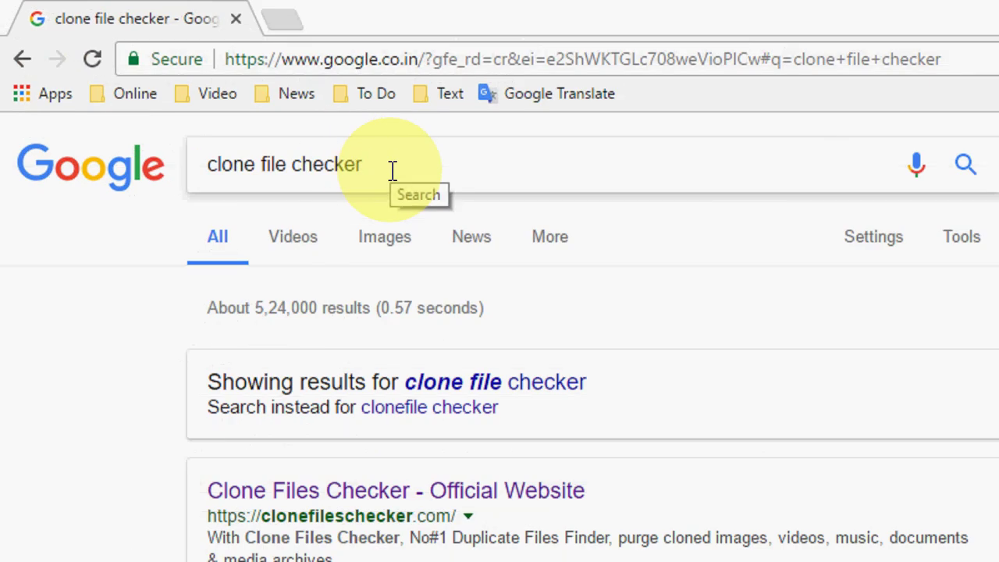
pyautogui.rightClick(450, 487)
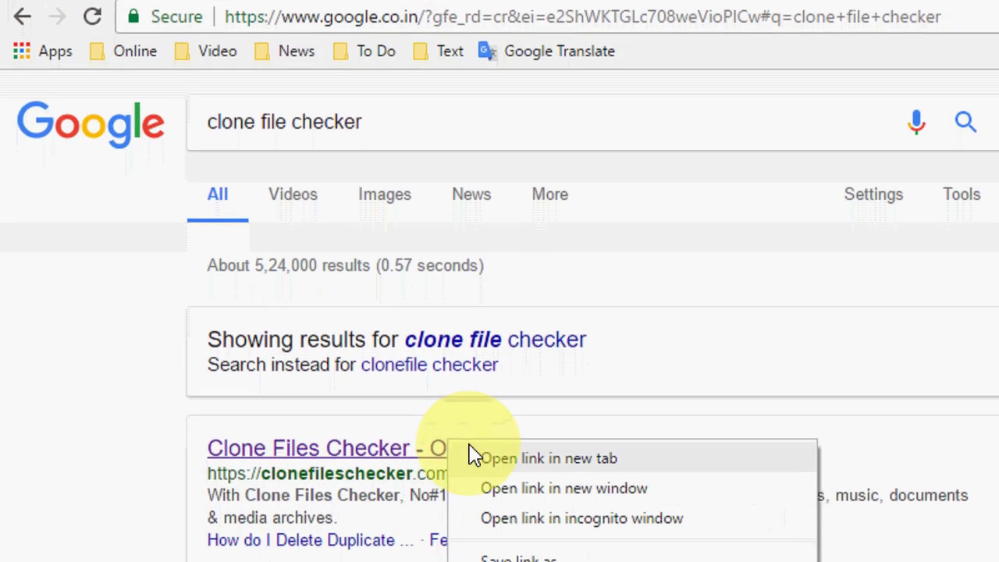
pyautogui.click(474, 458)
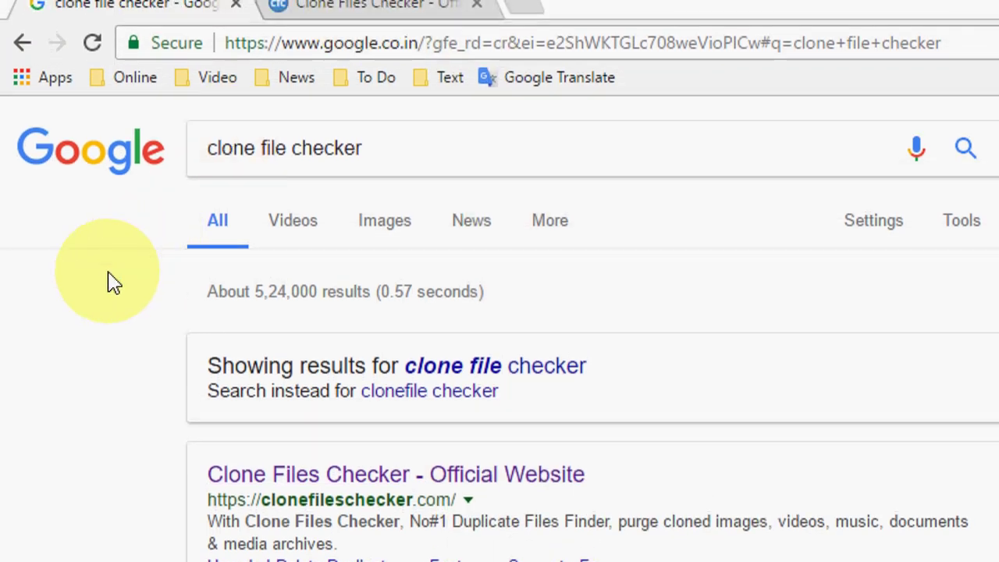
pyautogui.click(343, 3)
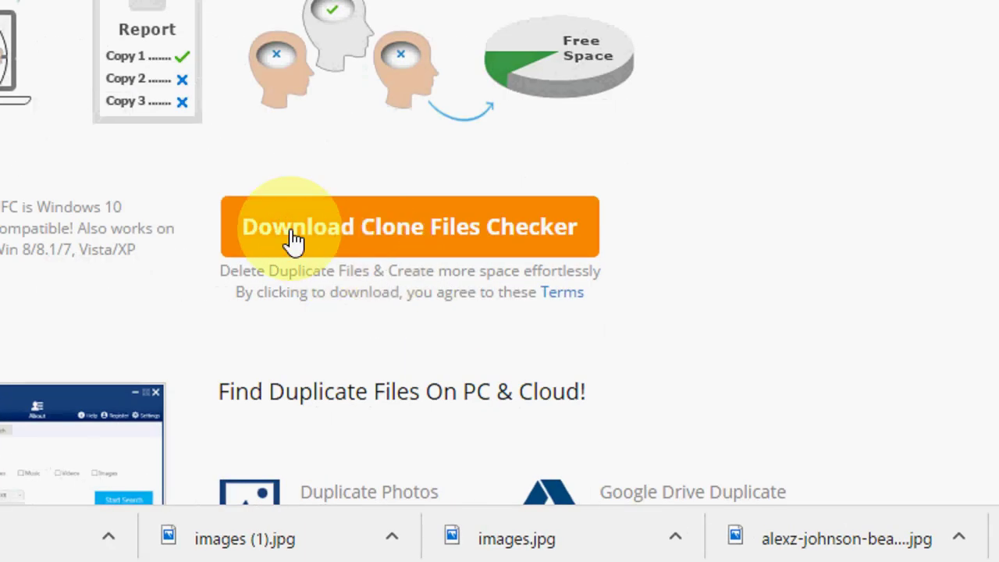
pyautogui.click(897, 14)
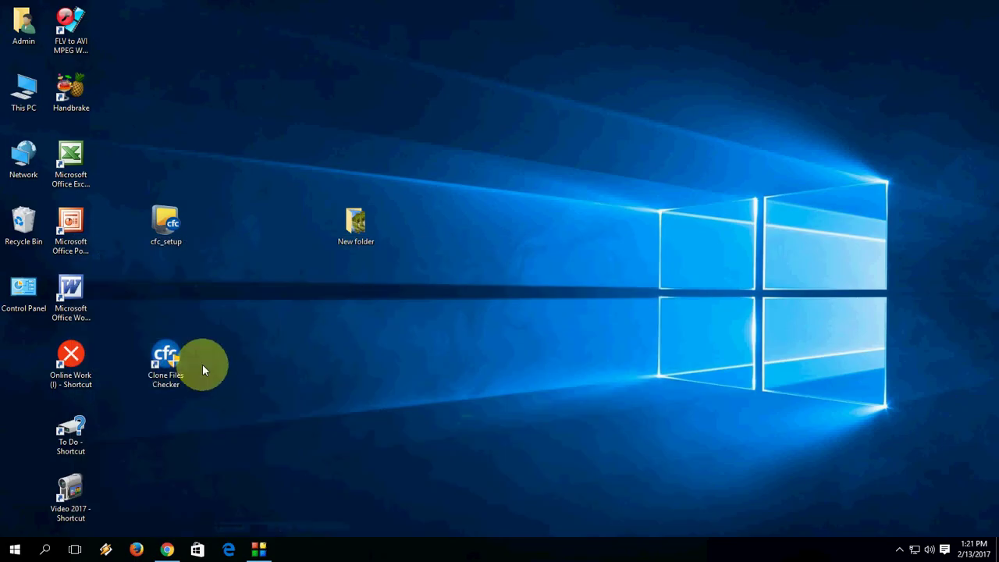
# Launch Clone Files Checker from the desktop, restore its window from full size and reposition it.
pyautogui.rightClick(228, 329)
pyautogui.click(258, 366)
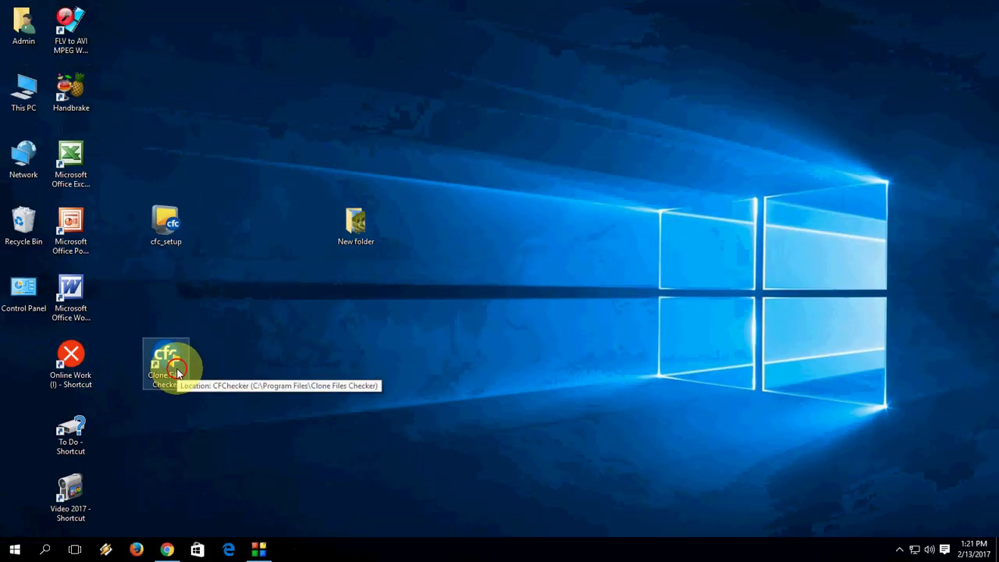
pyautogui.doubleClick(177, 373)
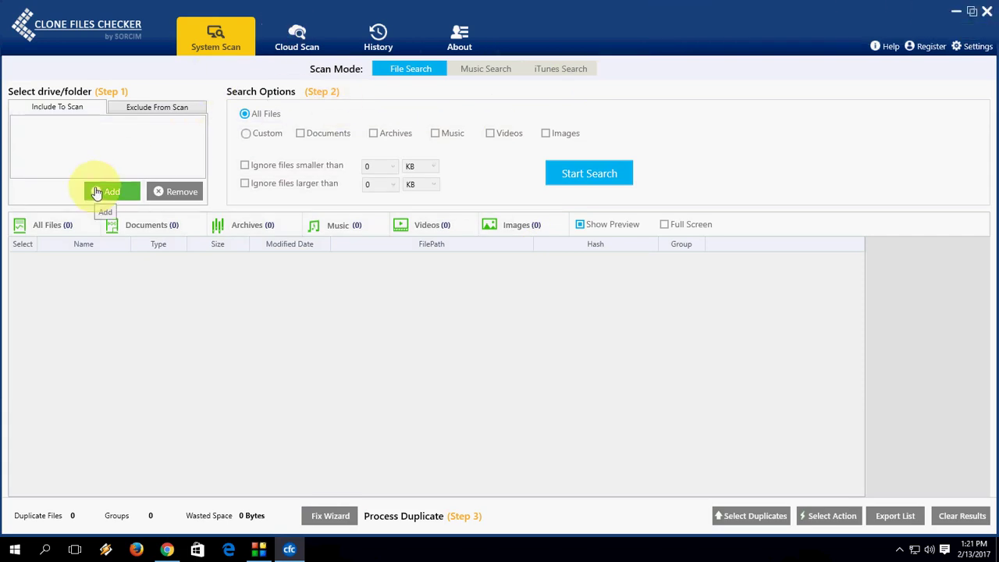
pyautogui.click(972, 11)
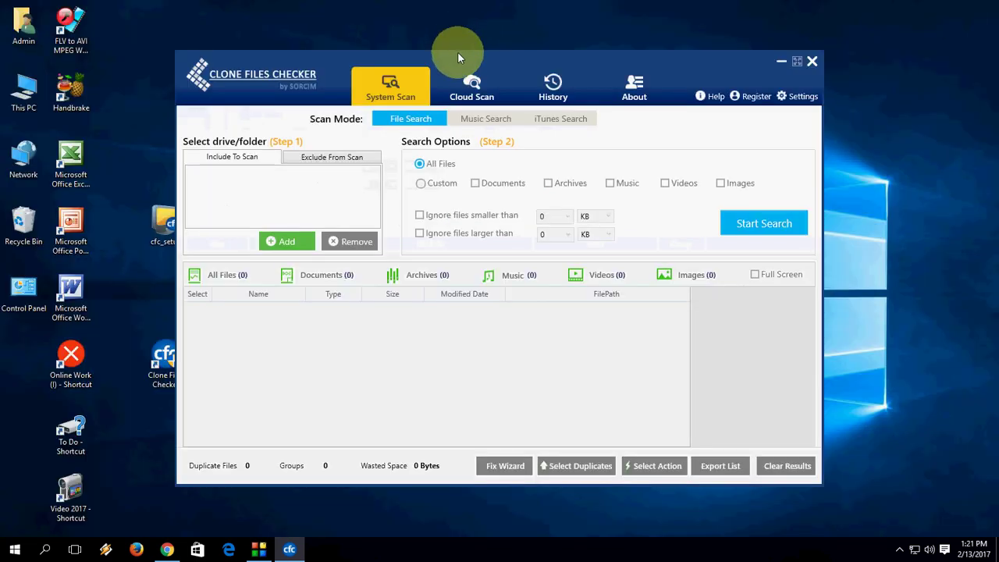
pyautogui.moveTo(457, 51); pyautogui.dragTo(484, 39)
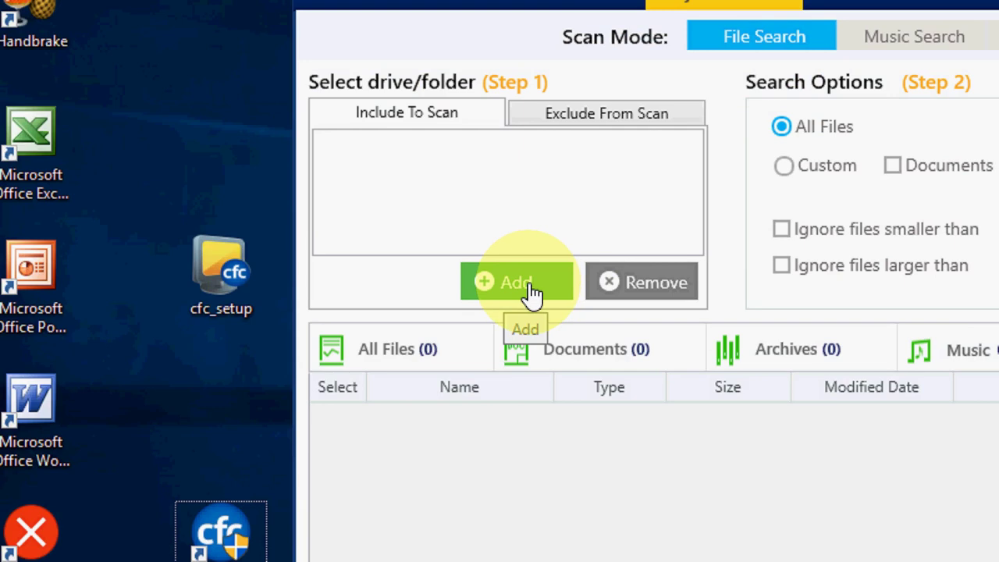
# Add New folder from the desktop to the scan list and run a duplicate search on it, dismissing the report.
pyautogui.click(531, 293)
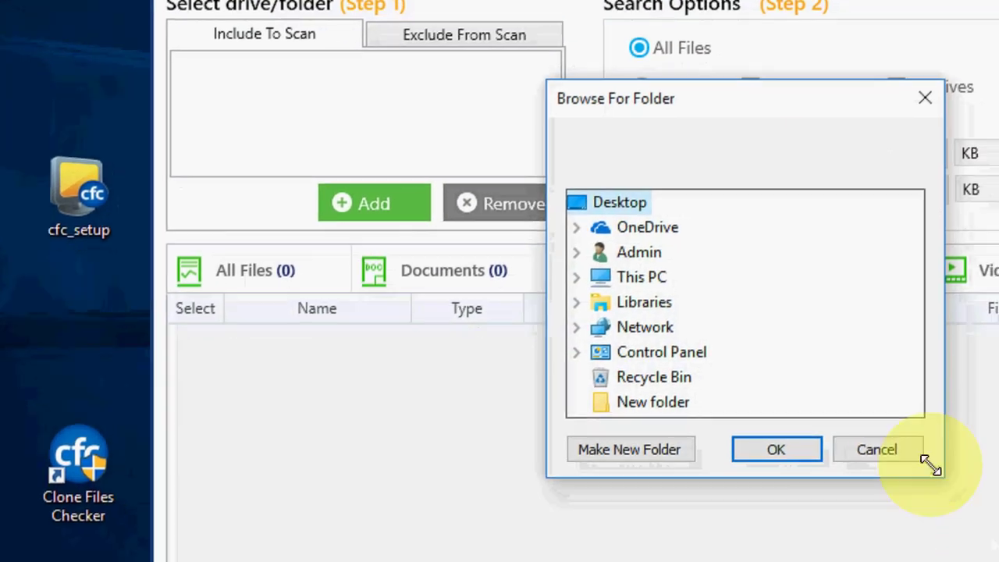
pyautogui.click(656, 412)
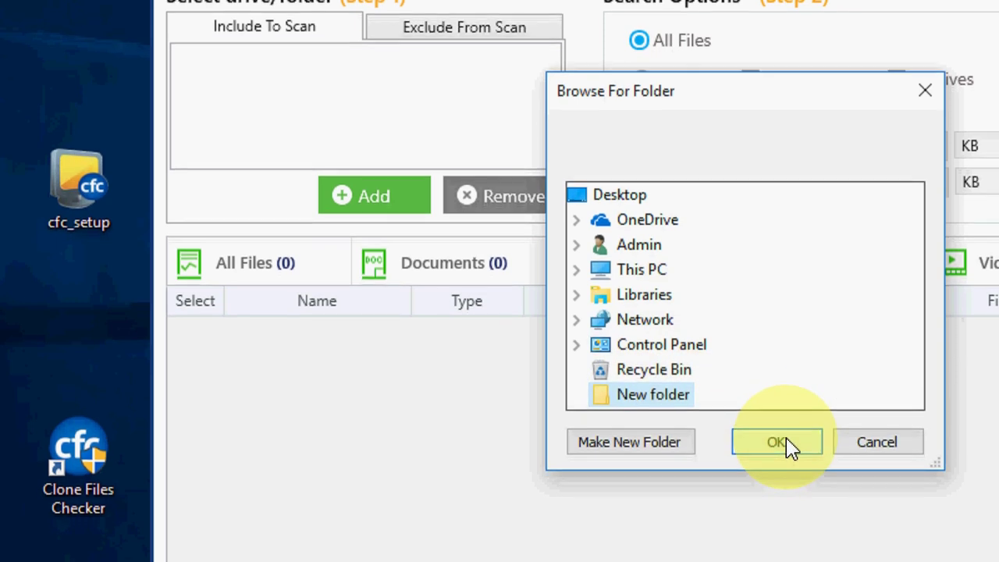
pyautogui.click(786, 445)
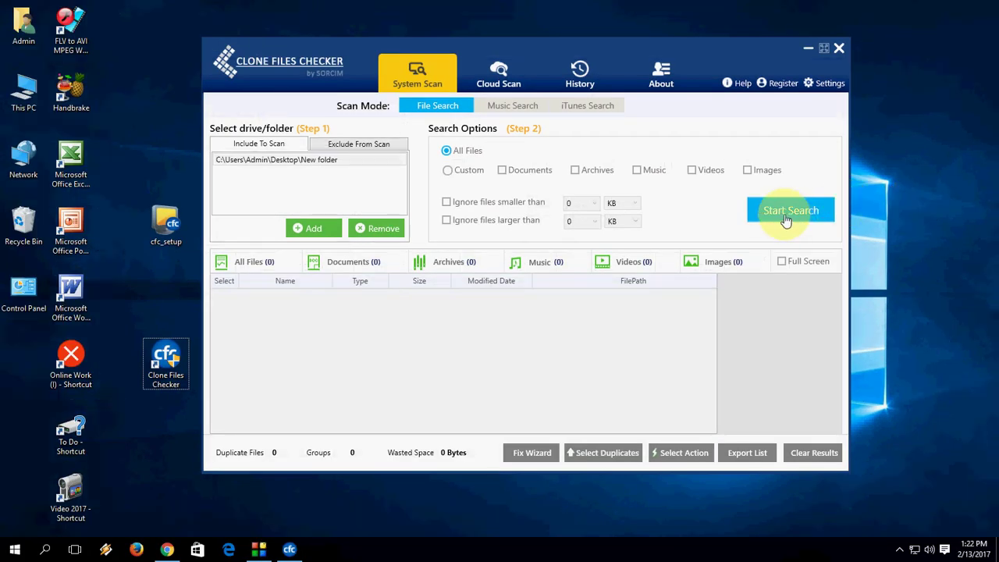
pyautogui.click(781, 216)
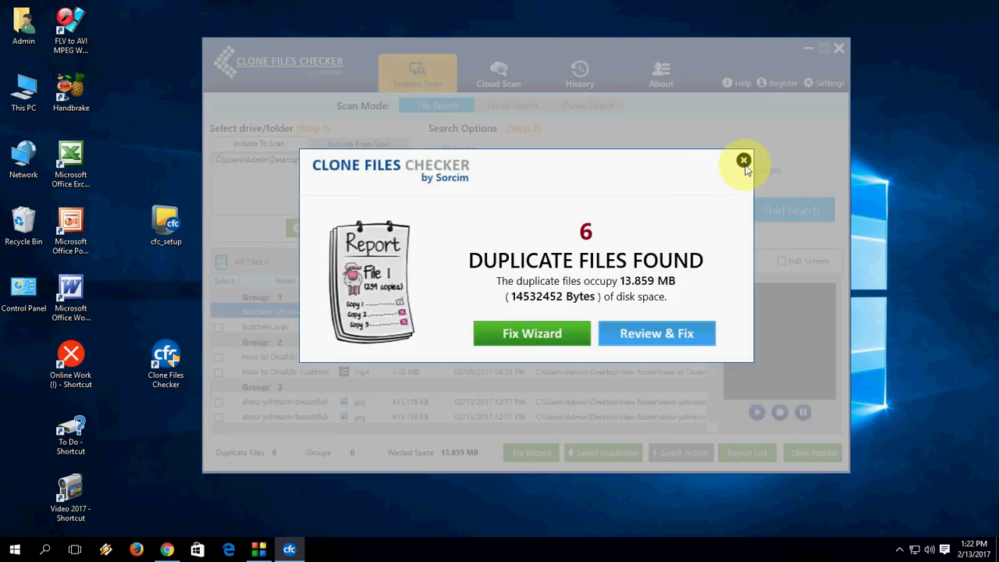
pyautogui.click(743, 161)
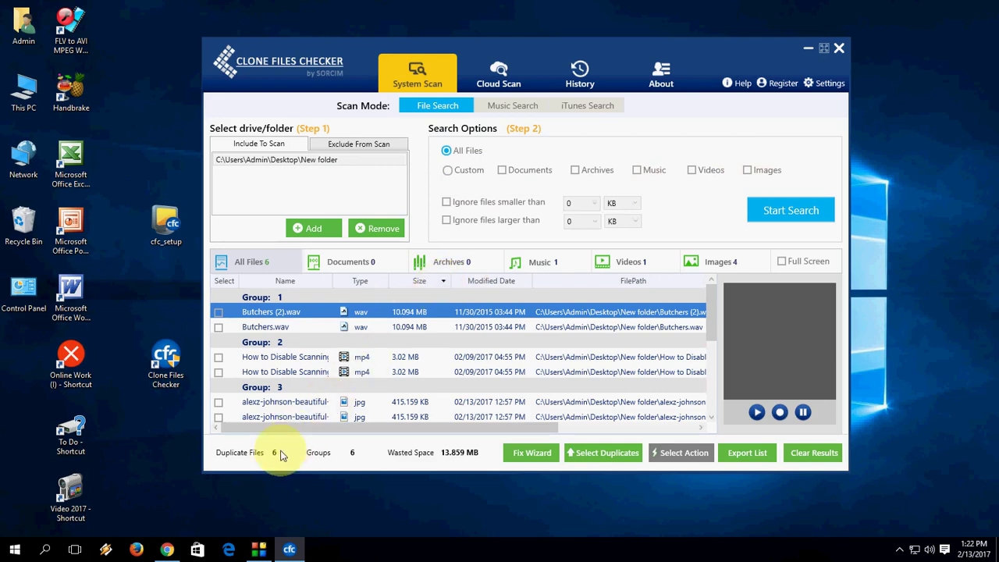
pyautogui.click(286, 477)
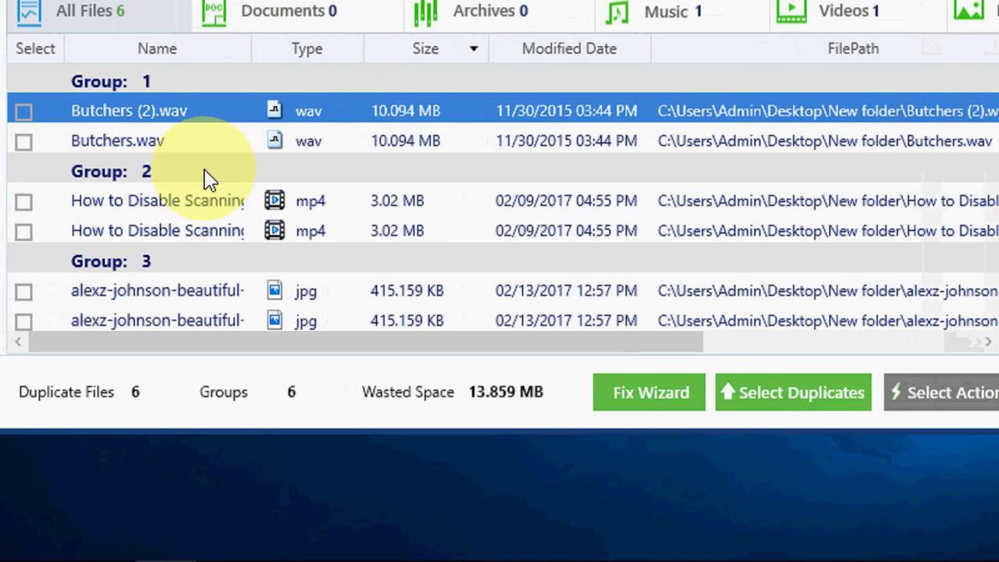
# Preview the duplicate image and video files across the result groups to compare the copies.
pyautogui.scroll(-1, 205, 178)
pyautogui.click(154, 209)
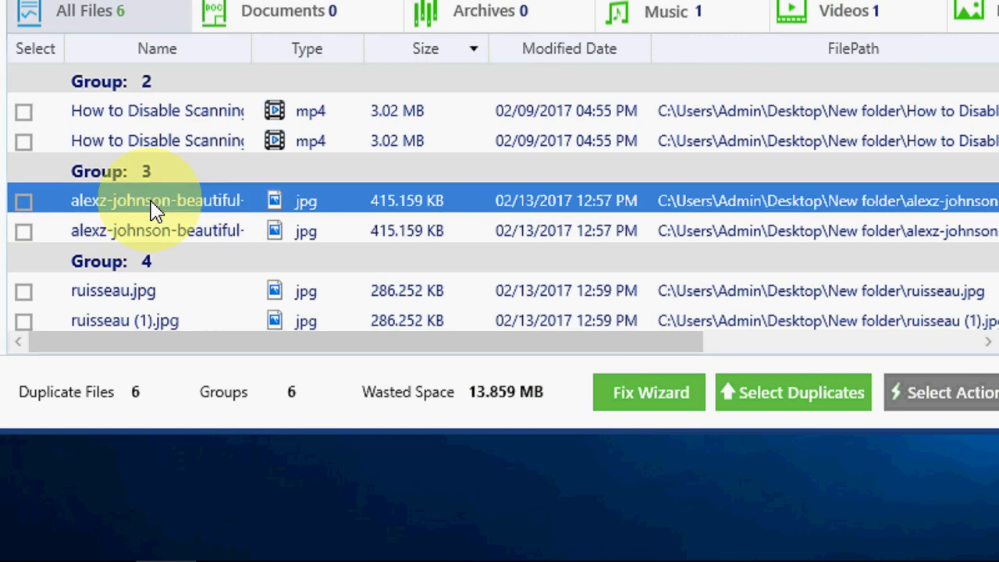
pyautogui.click(155, 291)
pyautogui.scroll(-1, 155, 290)
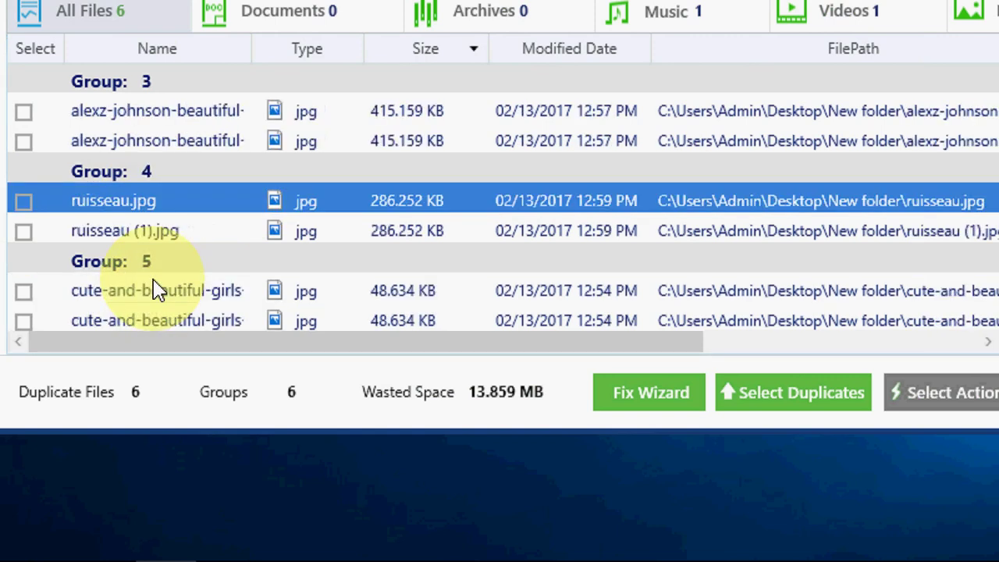
pyautogui.click(178, 291)
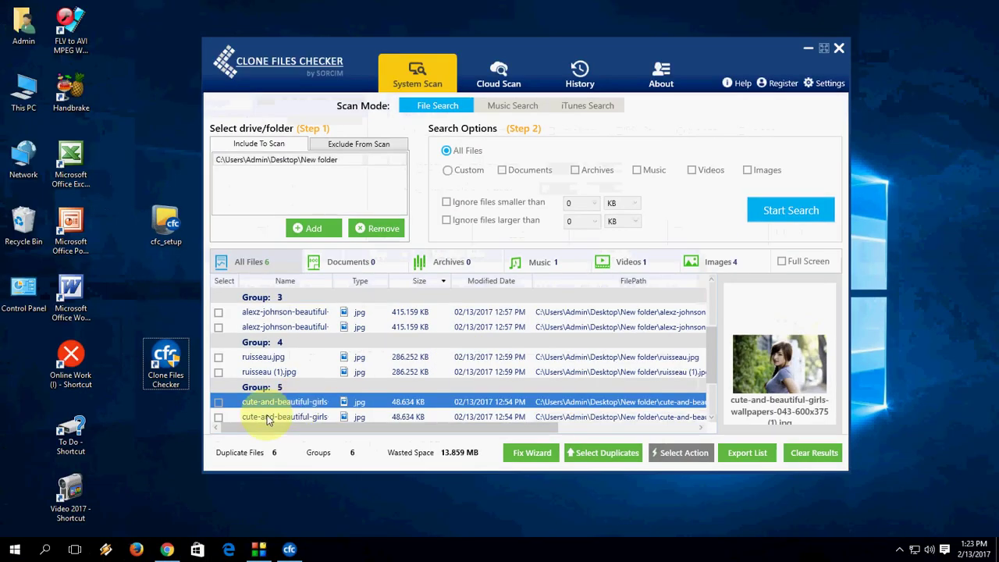
pyautogui.click(272, 372)
pyautogui.click(271, 357)
pyautogui.click(274, 330)
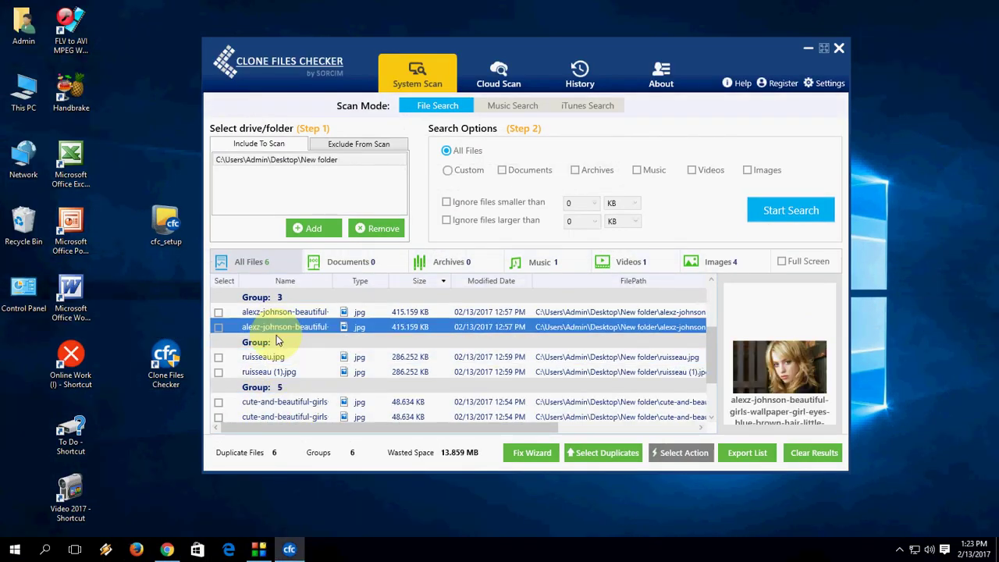
pyautogui.scroll(-1, 273, 351)
pyautogui.click(275, 402)
pyautogui.click(276, 419)
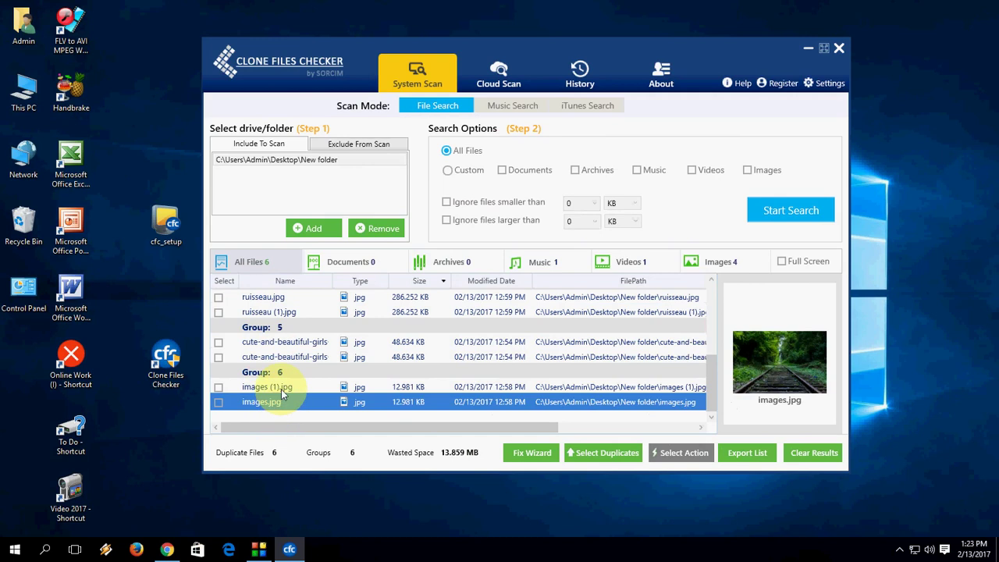
pyautogui.click(275, 387)
pyautogui.click(286, 343)
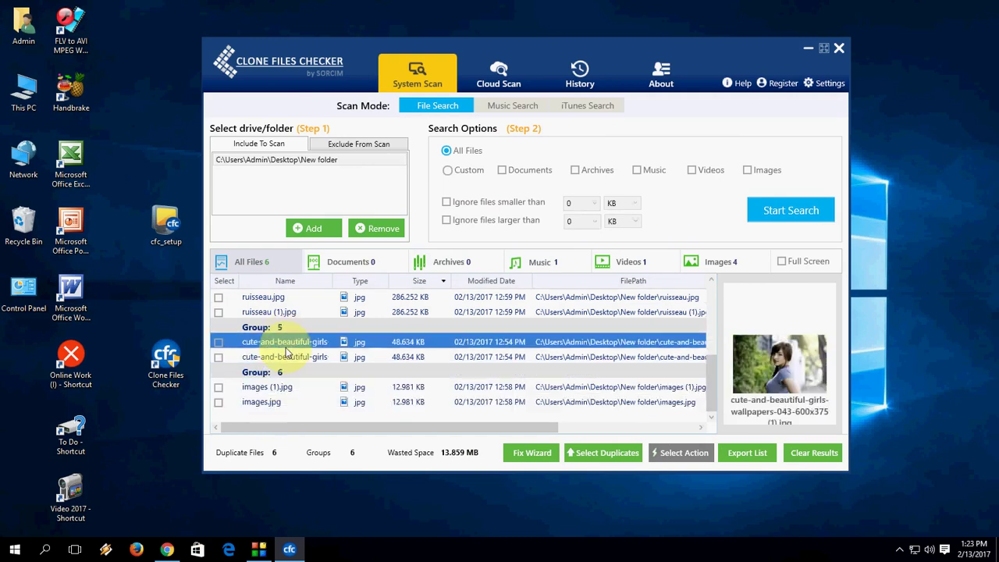
pyautogui.click(281, 298)
pyautogui.scroll(4, 285, 367)
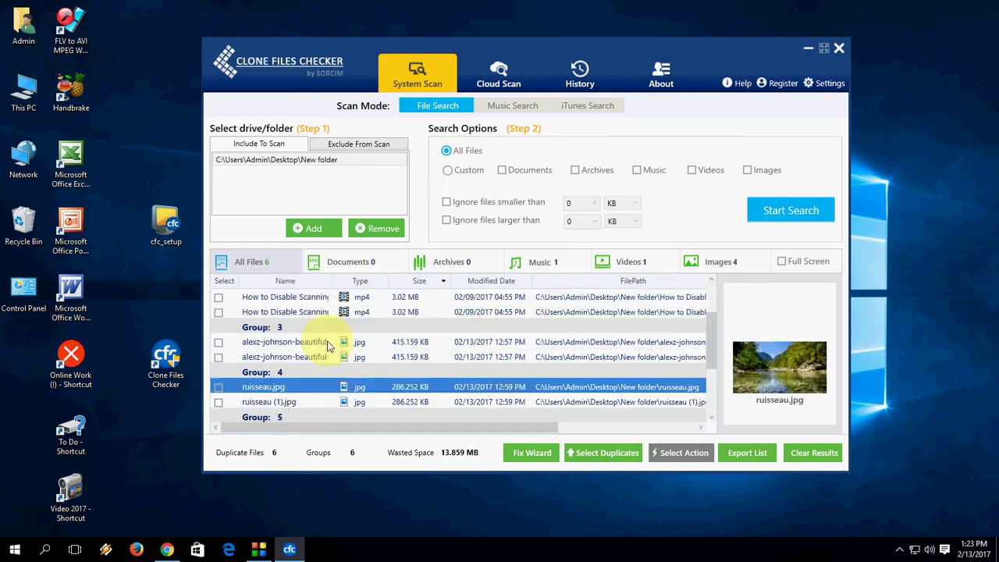
pyautogui.click(288, 372)
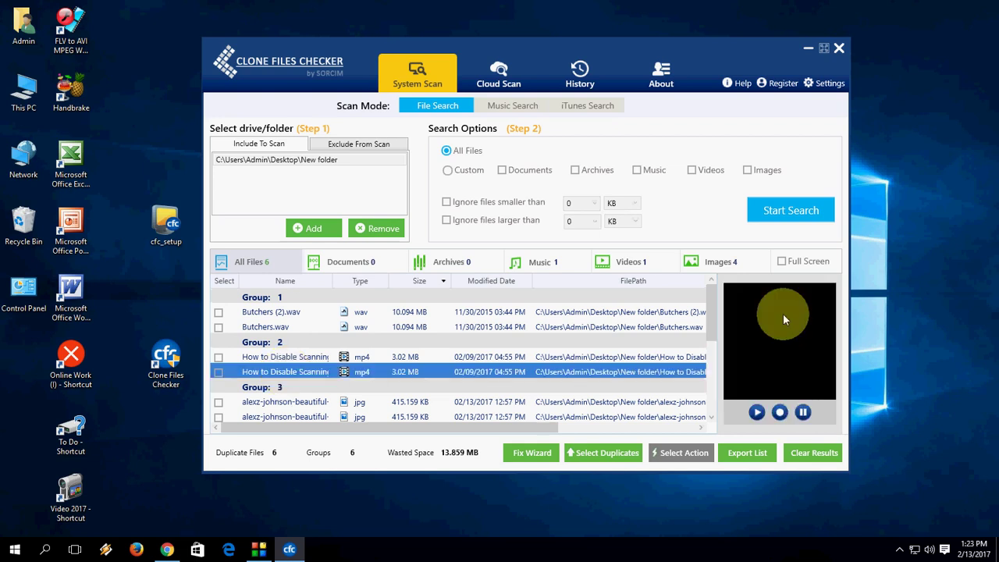
pyautogui.click(270, 402)
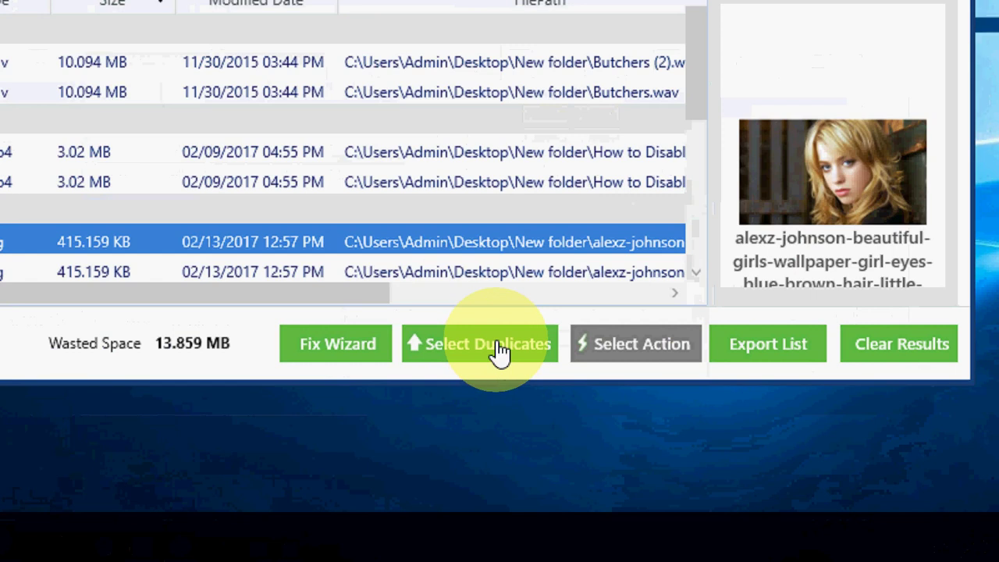
# Select the duplicates while retaining the newest files in each group, and view the actions available for them.
pyautogui.click(612, 457)
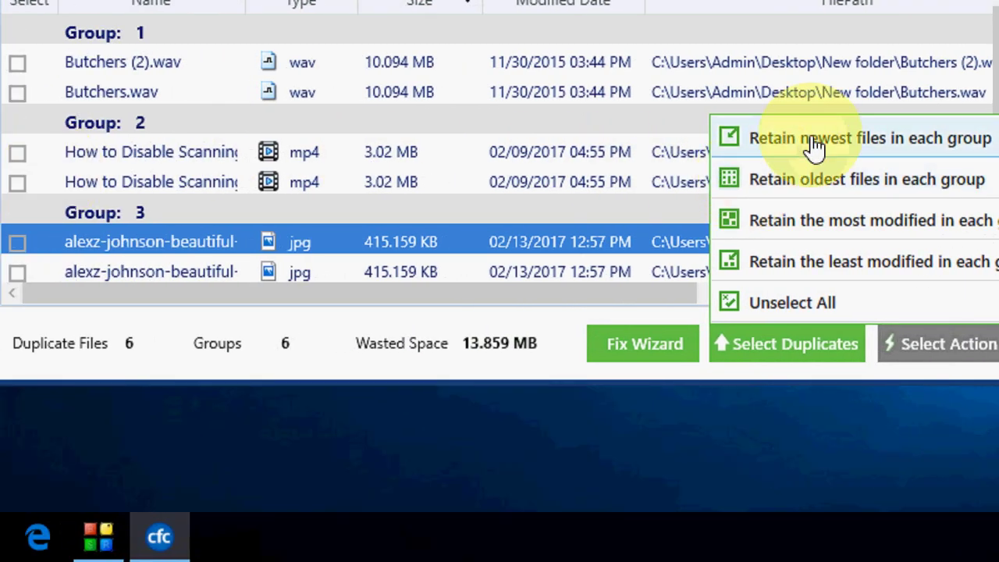
pyautogui.click(816, 145)
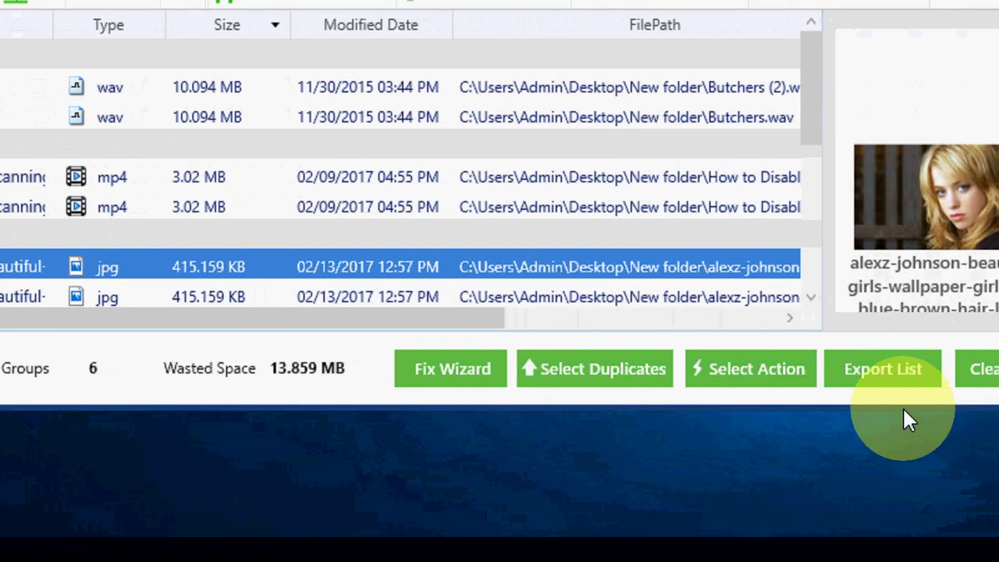
pyautogui.click(740, 381)
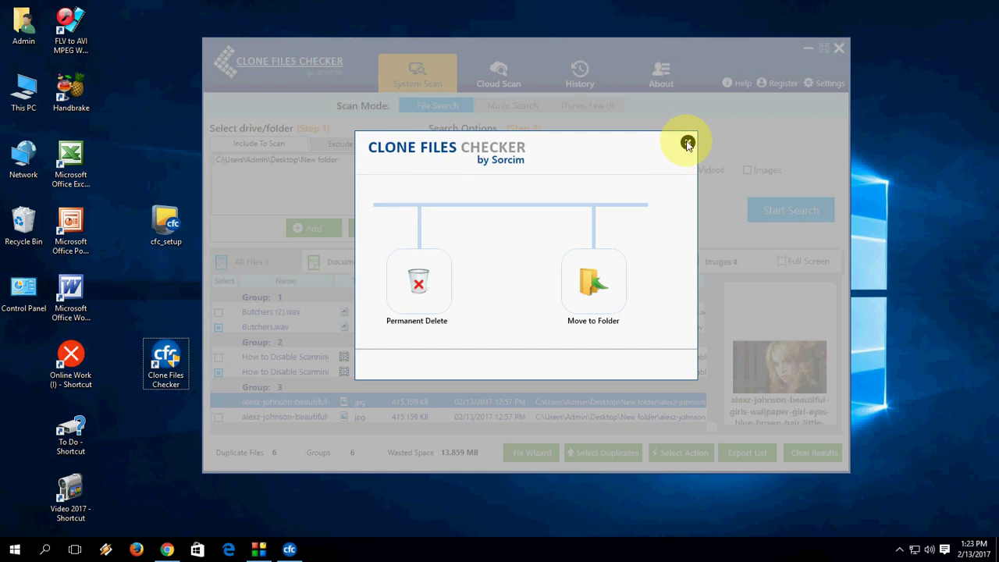
pyautogui.click(687, 144)
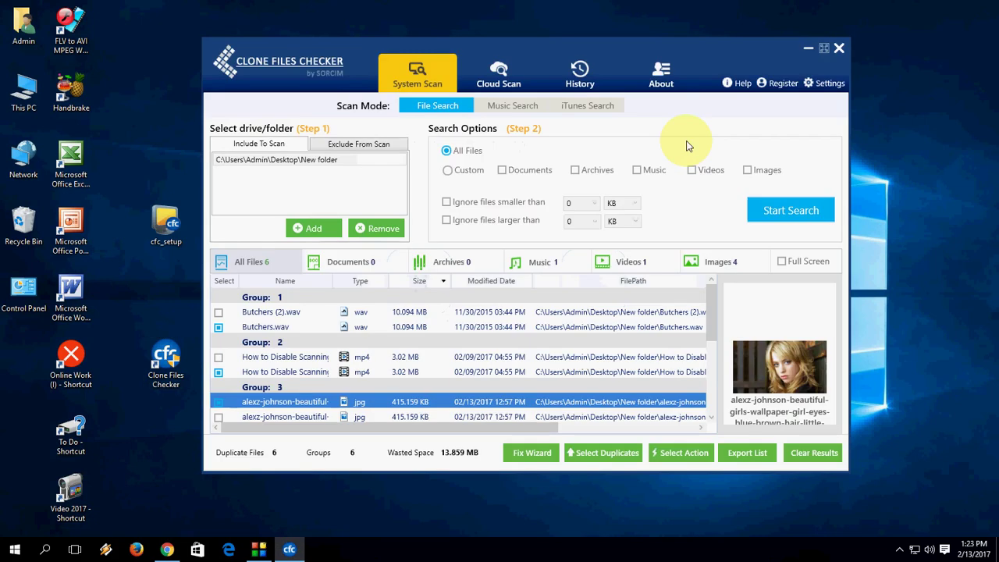
# Permanently delete the selected duplicate files and look through the results list.
pyautogui.click(687, 454)
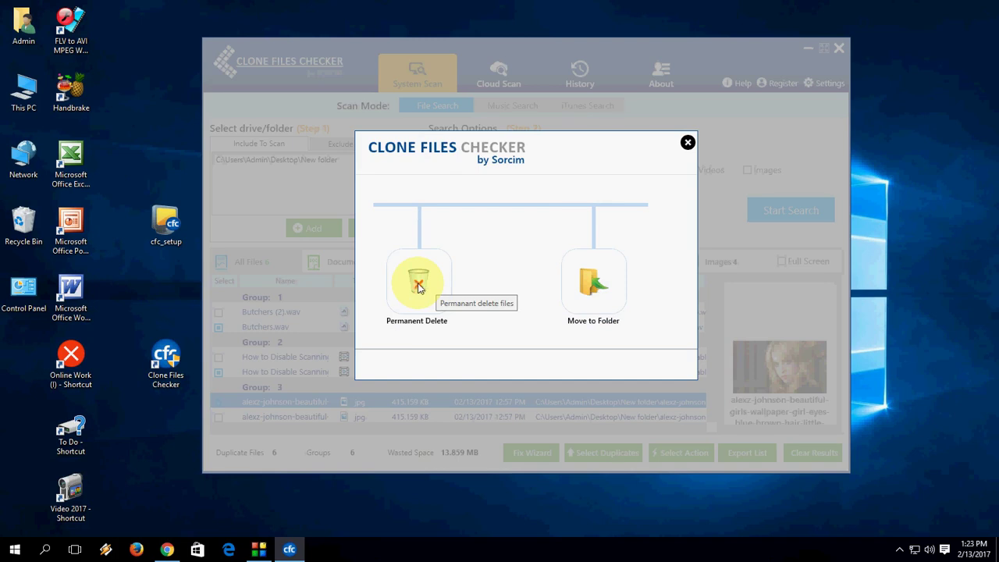
pyautogui.click(419, 285)
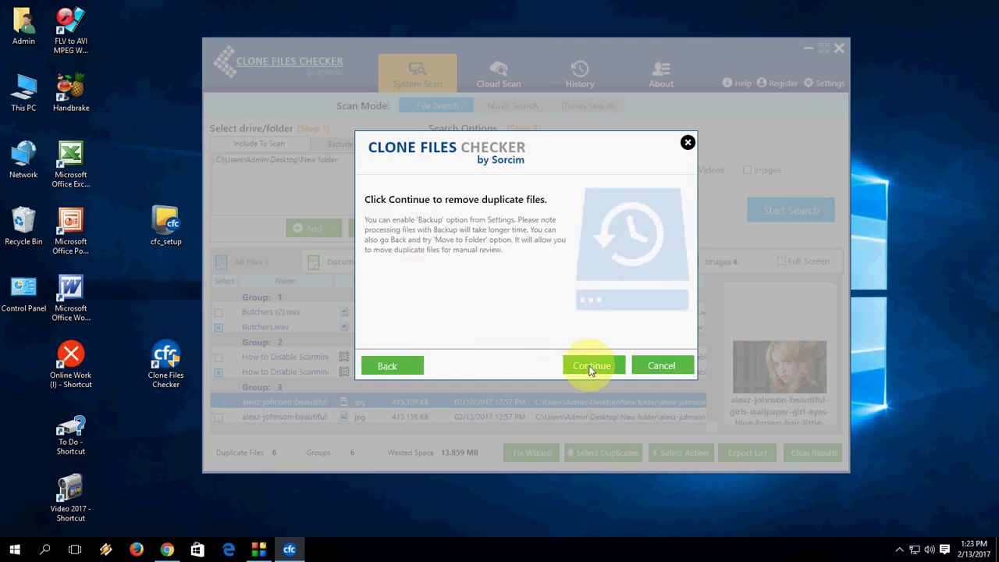
pyautogui.click(589, 367)
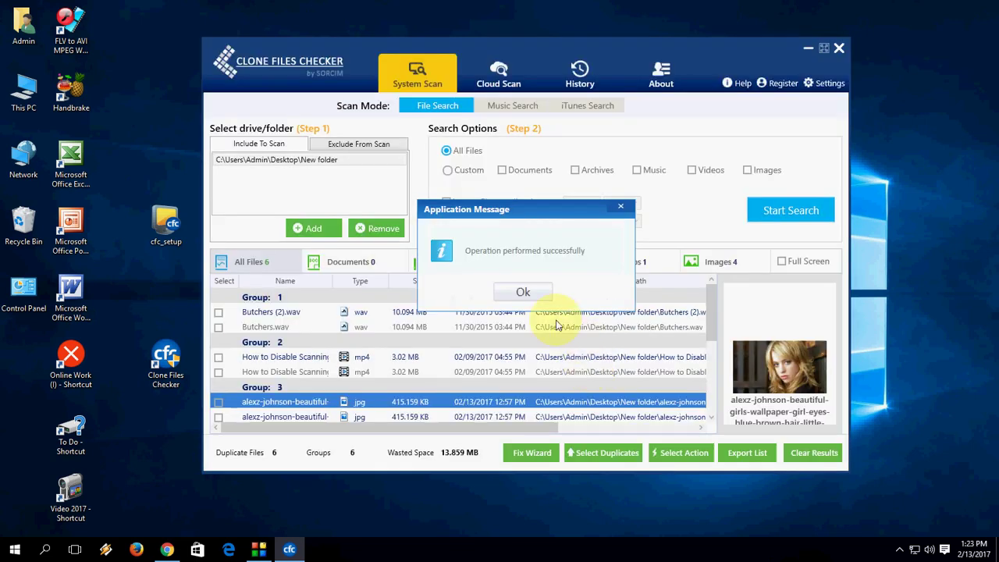
pyautogui.click(523, 293)
pyautogui.scroll(-5, 345, 350)
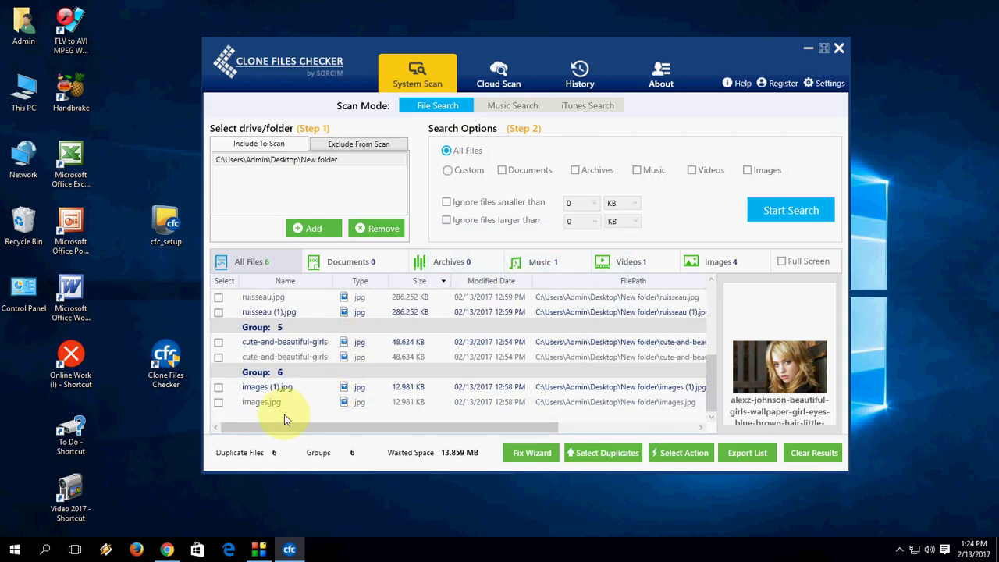
pyautogui.scroll(5, 285, 420)
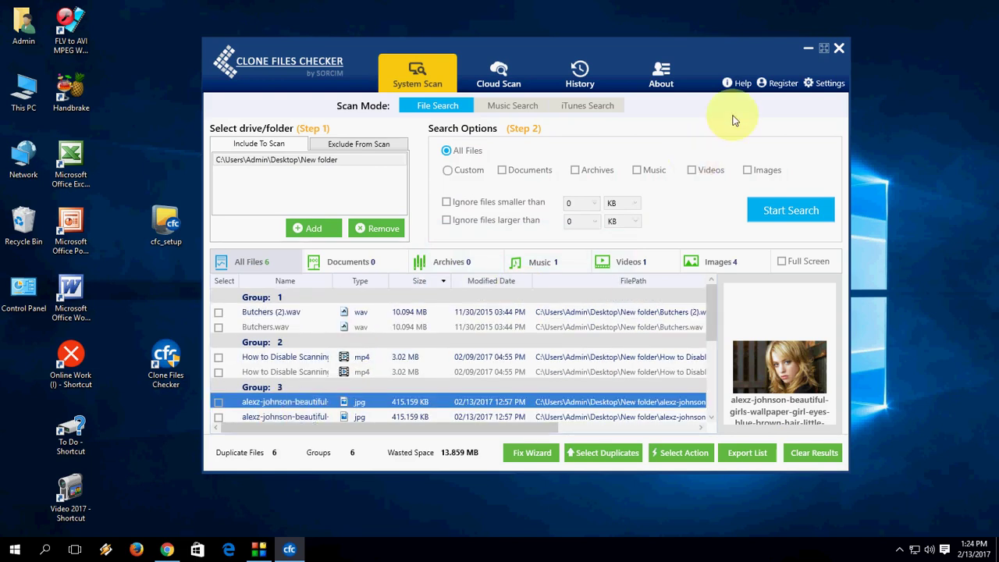